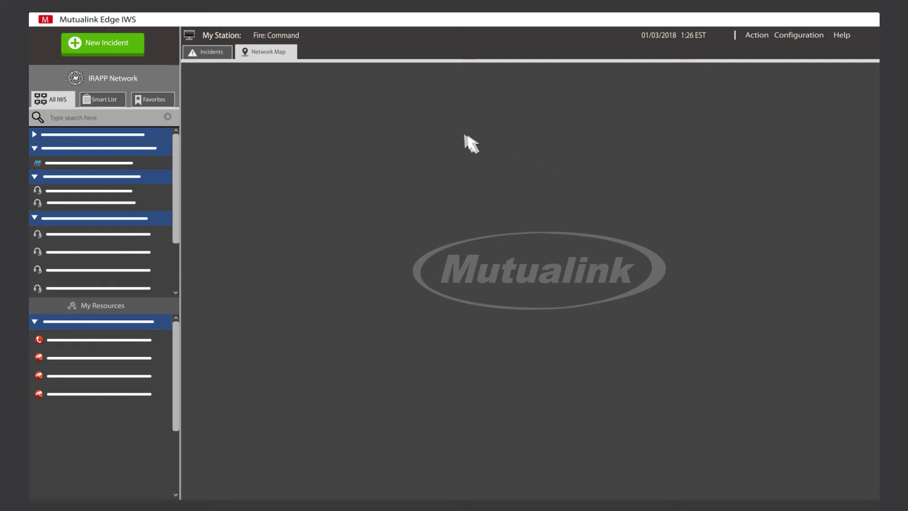
# - Open the Create New Incident dialog with the green New Incident button
pyautogui.click(106, 44)
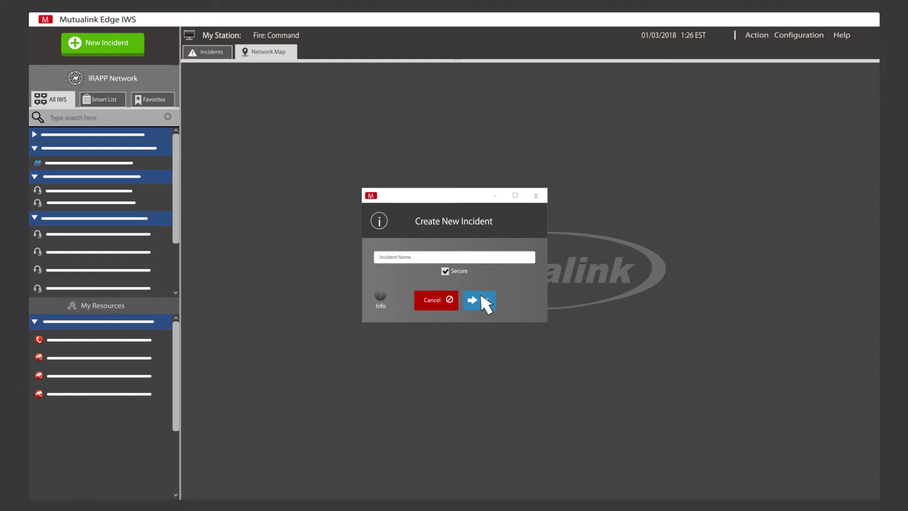
pyautogui.write('F')
pyautogui.write('ire')
# - Confirm the secure incident named 'Fire' with the blue arrow OK button
pyautogui.click(482, 301)
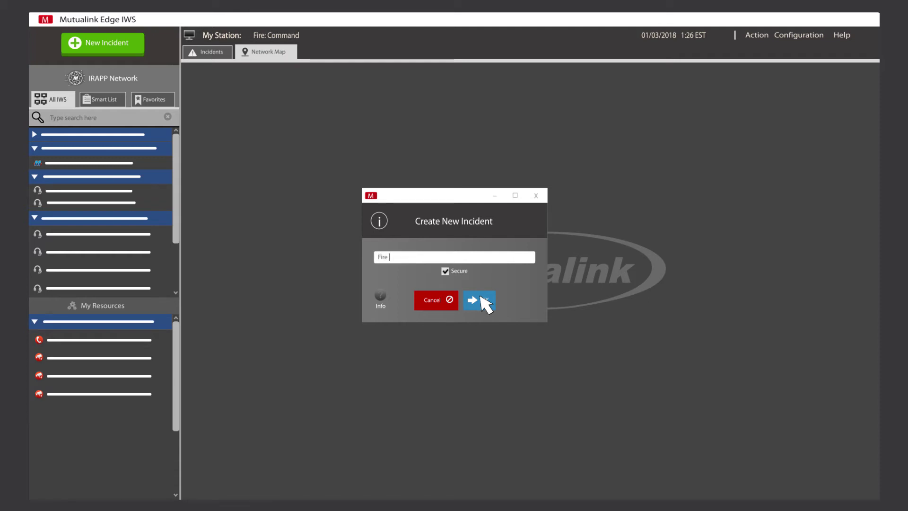